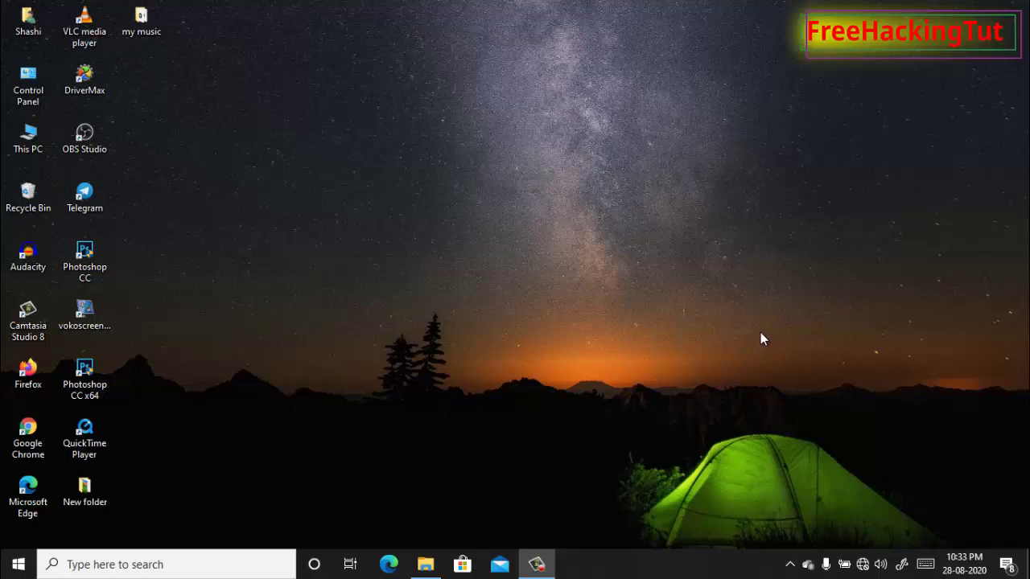
Copy the musical-man-1932271_1920 drummer image in File Explorer, then minimize the window.
left_click(426, 564)
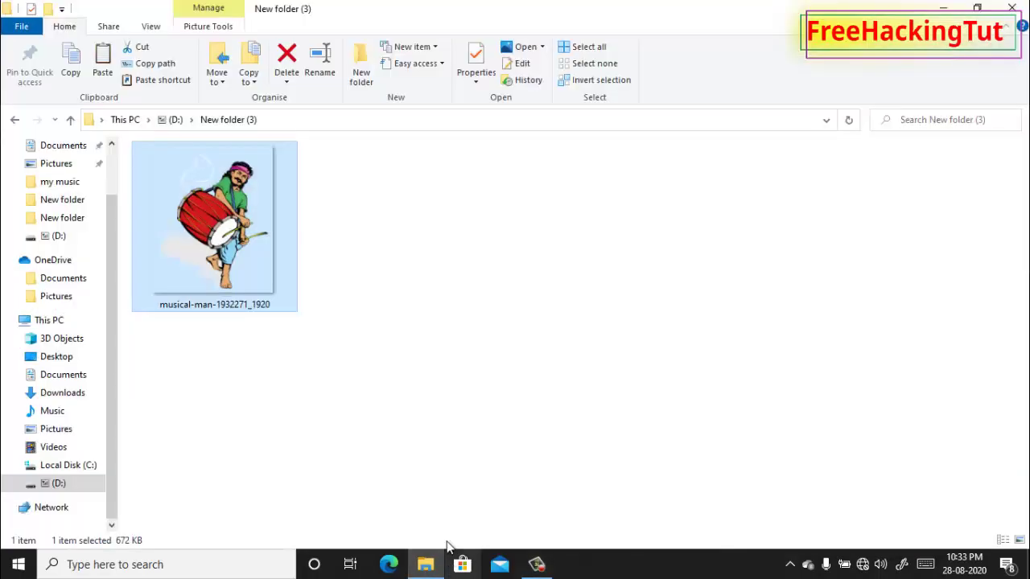
left_click(519, 366)
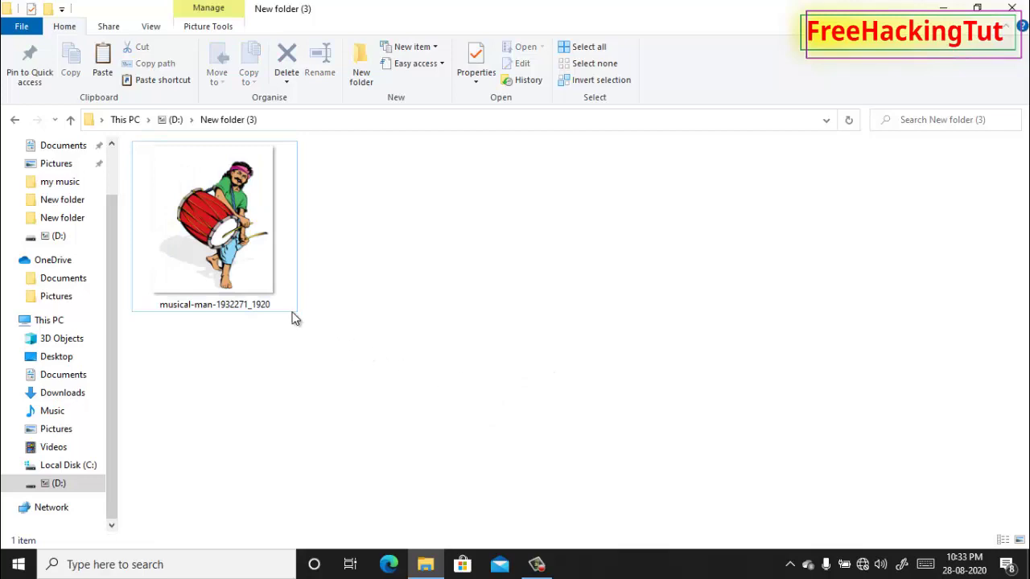
left_click(214, 212)
right_click(214, 214)
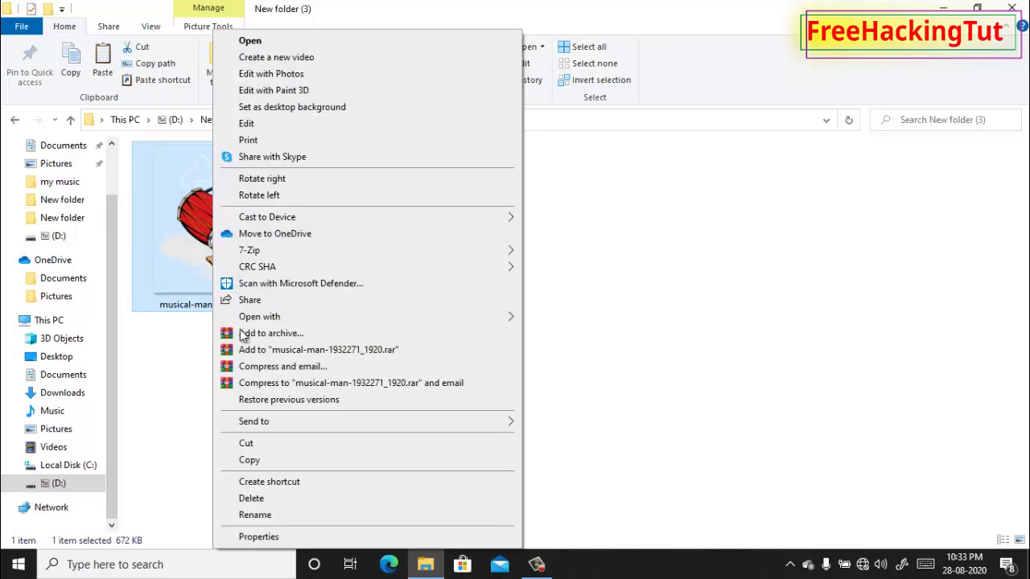
left_click(269, 460)
left_click(943, 8)
Find Windows Media Player by searching 'windo' and launch it.
left_click(18, 564)
type("w")
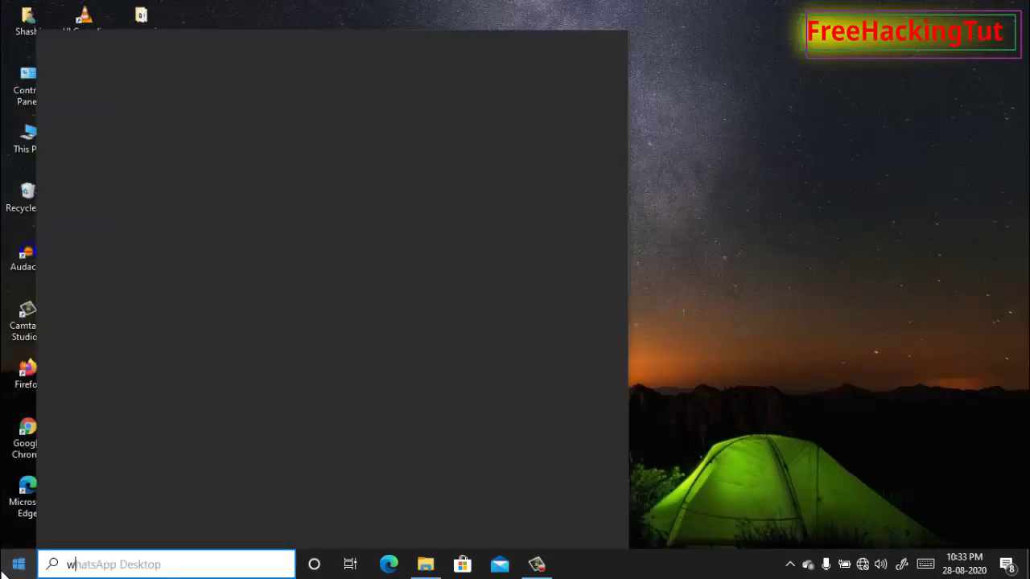
type("indo")
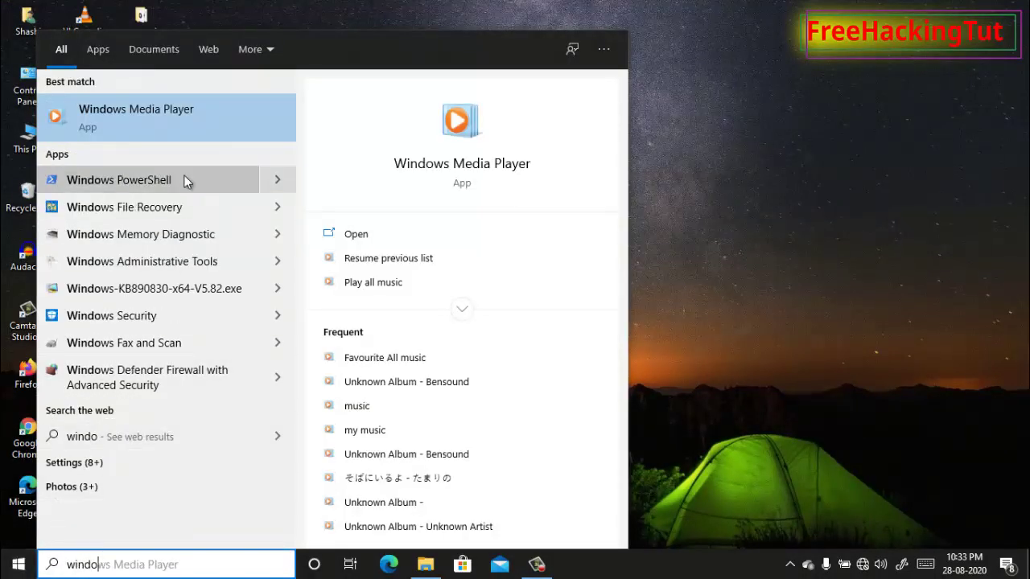
left_click(206, 120)
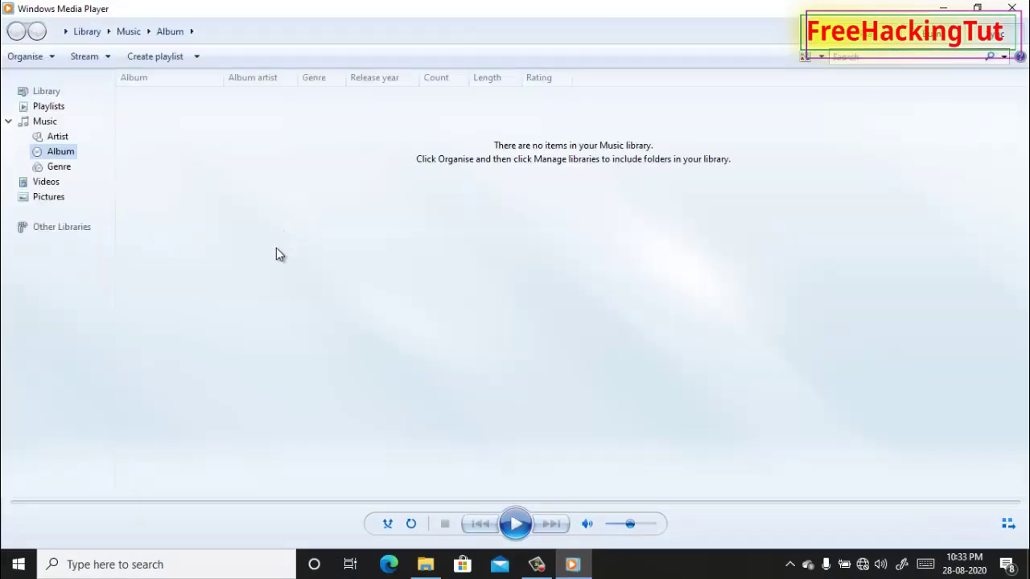
Under Organise > Manage libraries > Music, include the Desktop\my music folder.
left_click(51, 57)
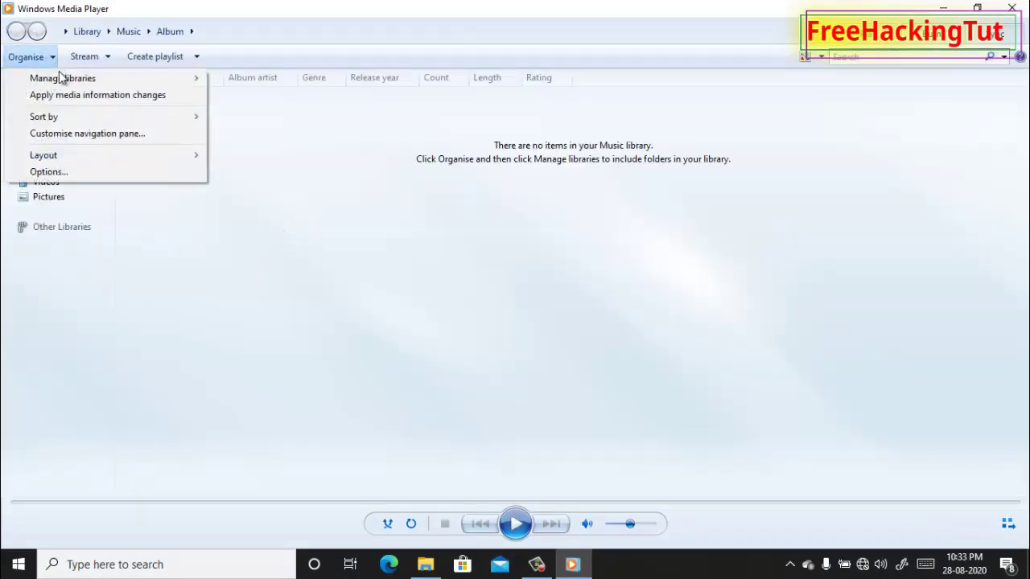
mouse_move(69, 79)
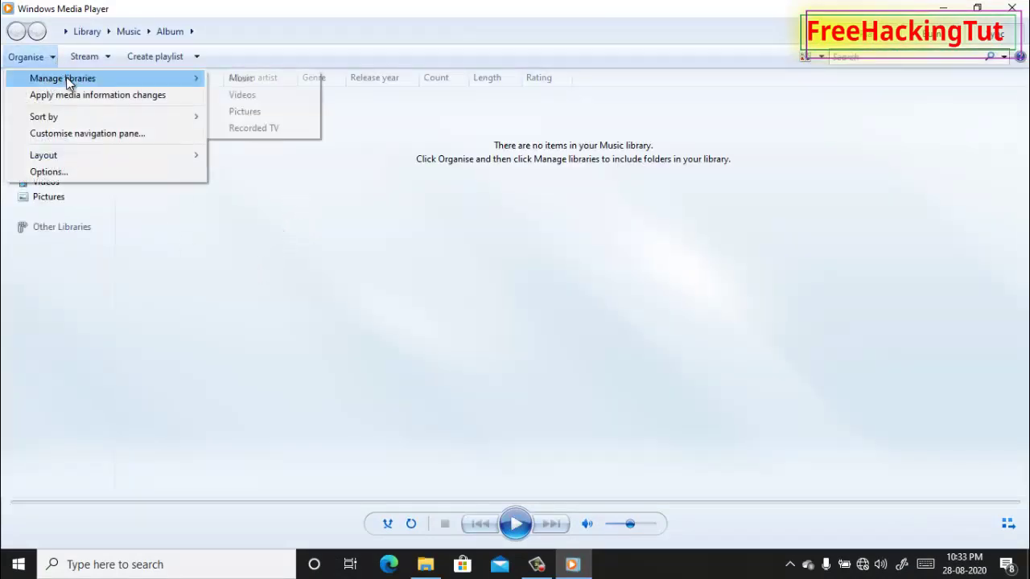
left_click(259, 80)
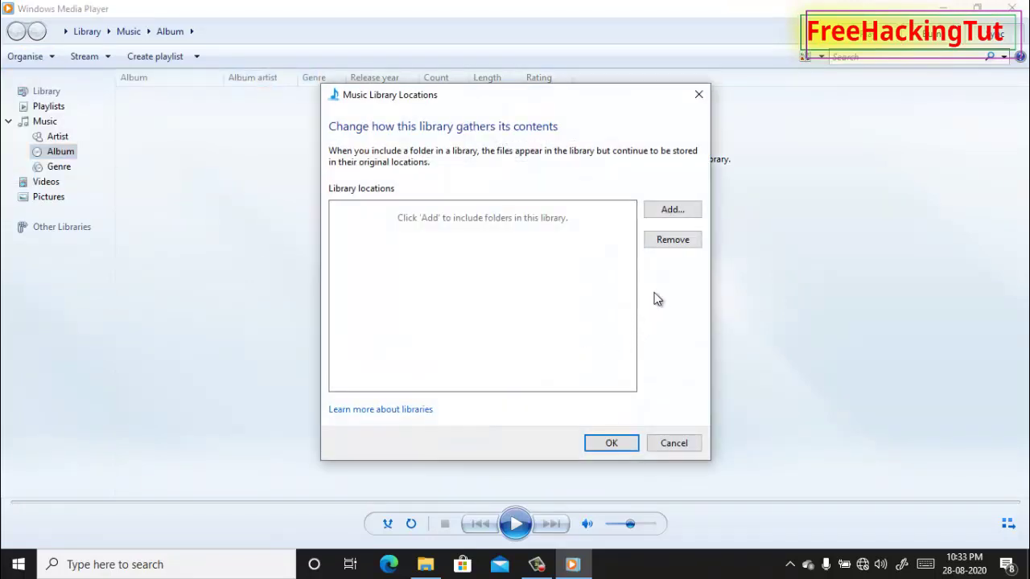
left_click(670, 212)
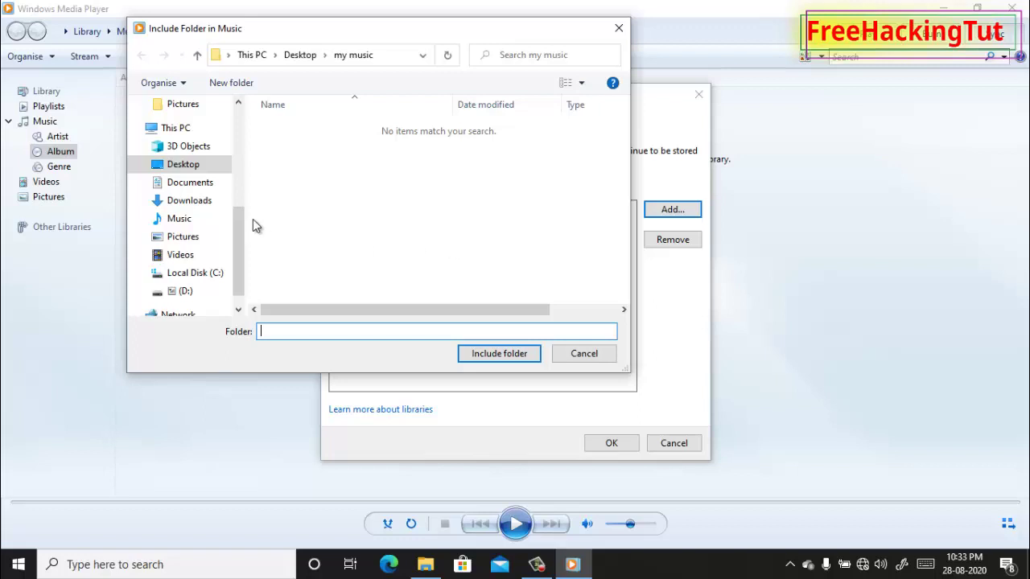
left_click(196, 166)
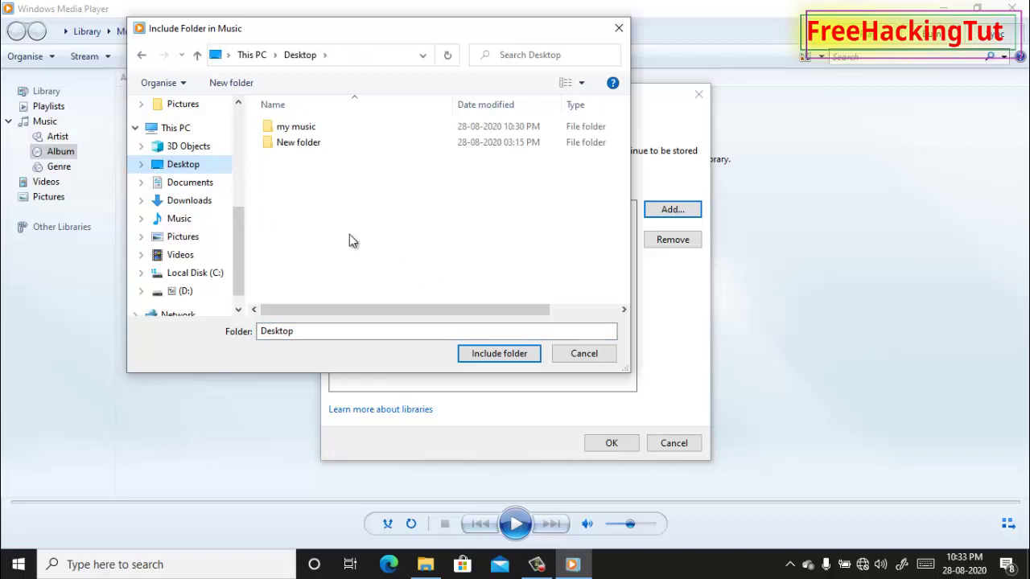
double_click(304, 134)
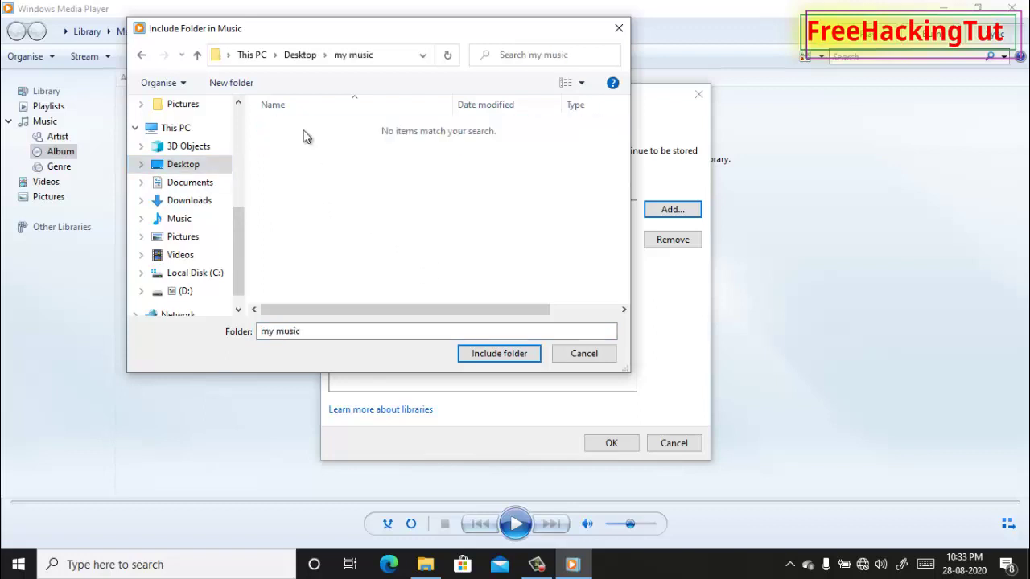
left_click(481, 354)
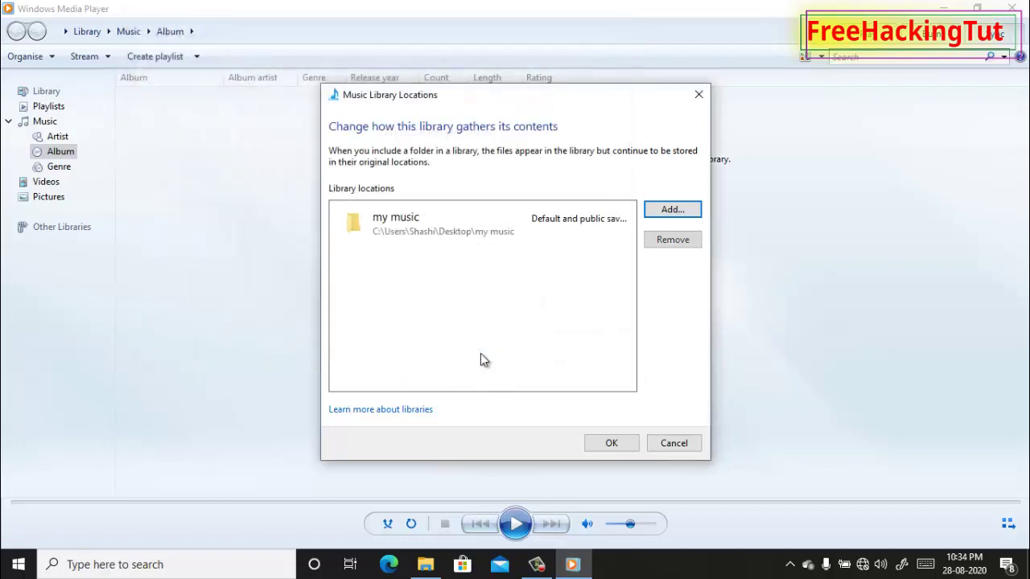
Confirm library locations, paste the drummer image as Unknown album's art, and open its tracks.
left_click(609, 444)
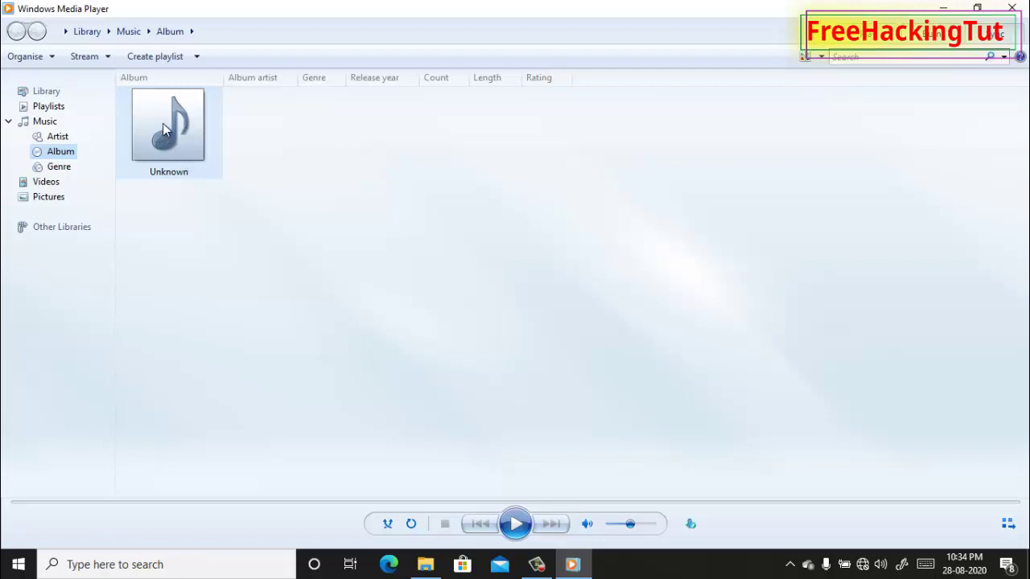
right_click(166, 125)
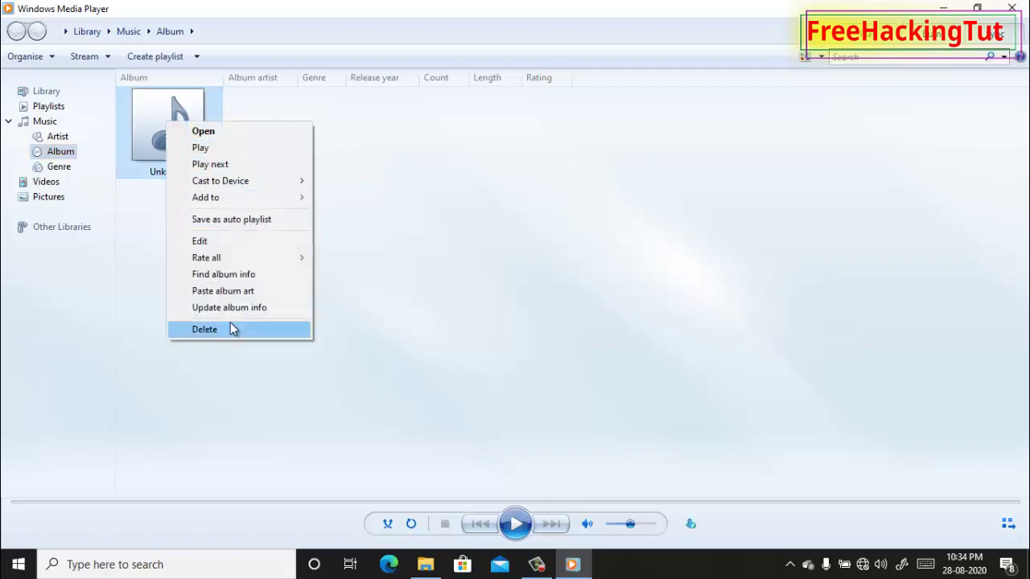
left_click(268, 291)
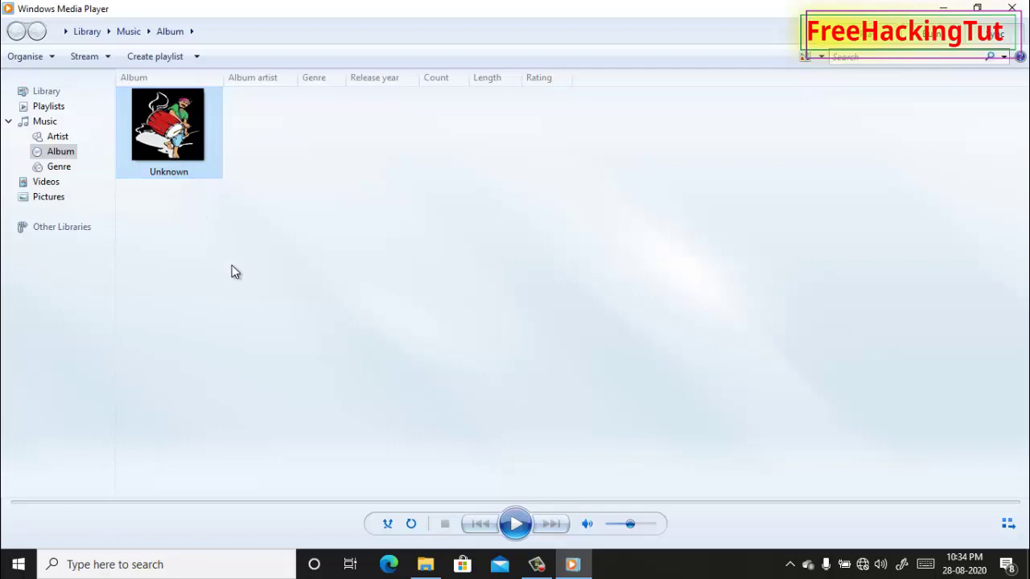
double_click(160, 129)
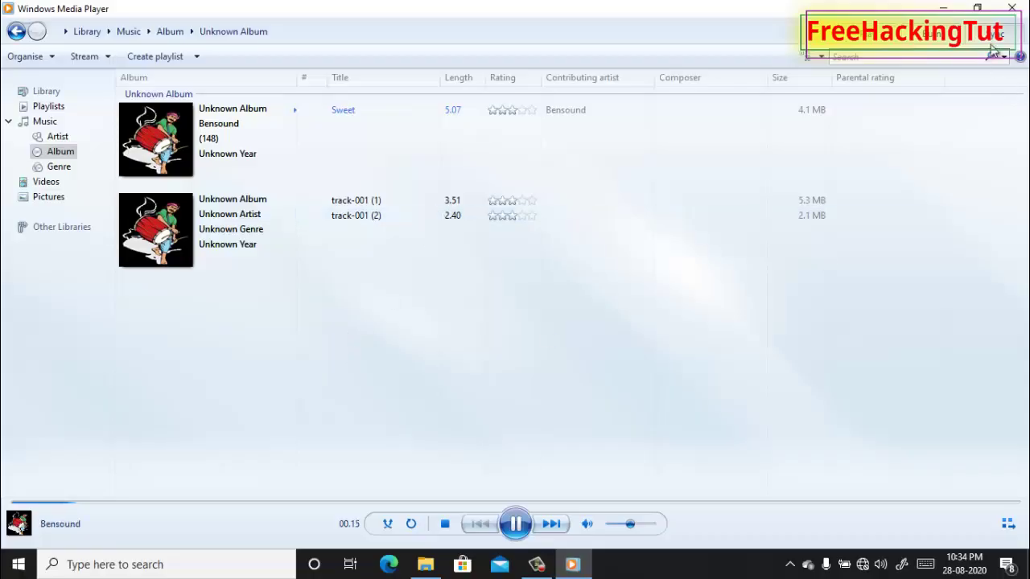
Close Media Player and show the my music folder's tracks as Large icons.
left_click(1012, 8)
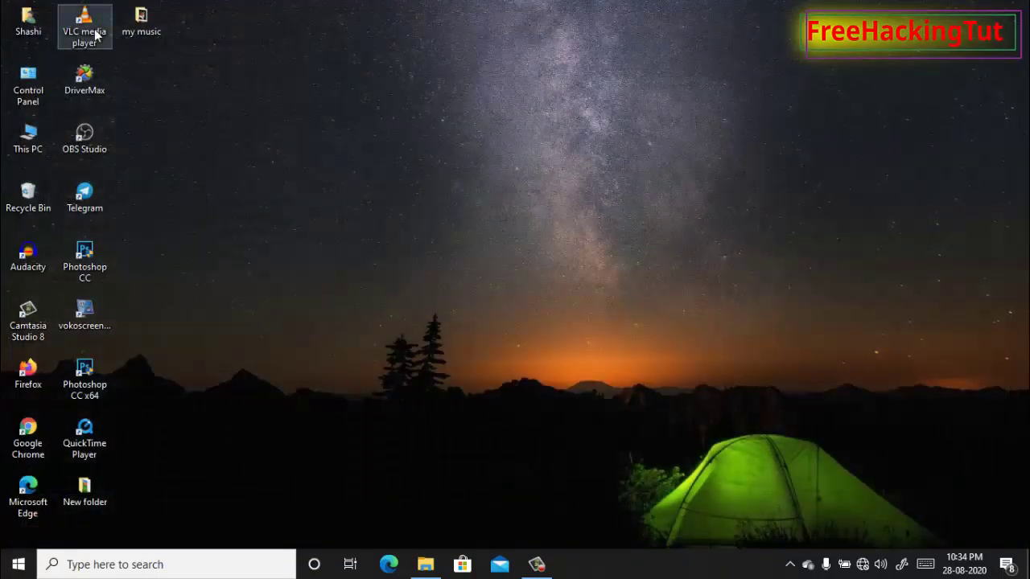
double_click(142, 20)
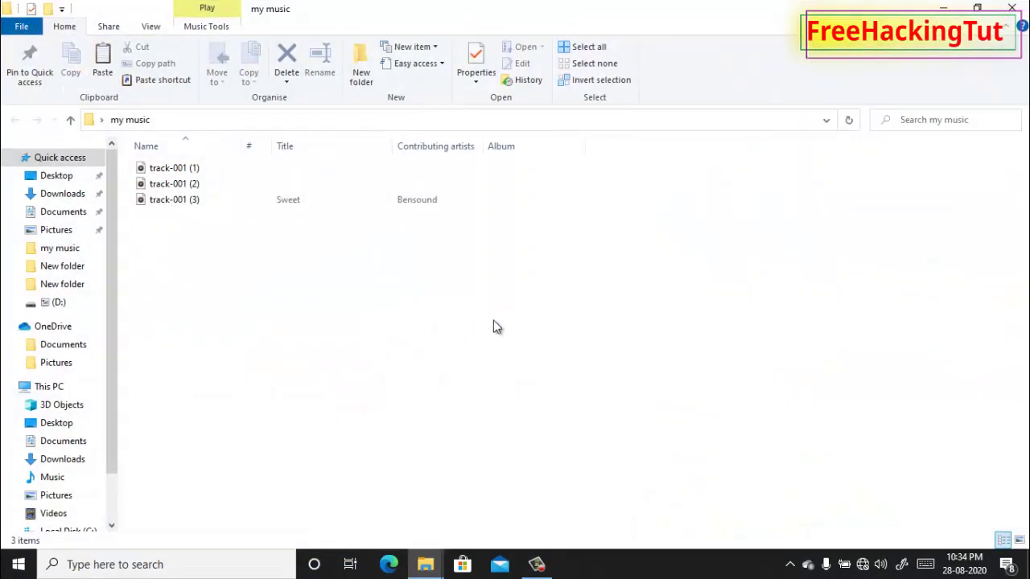
left_click(1018, 540)
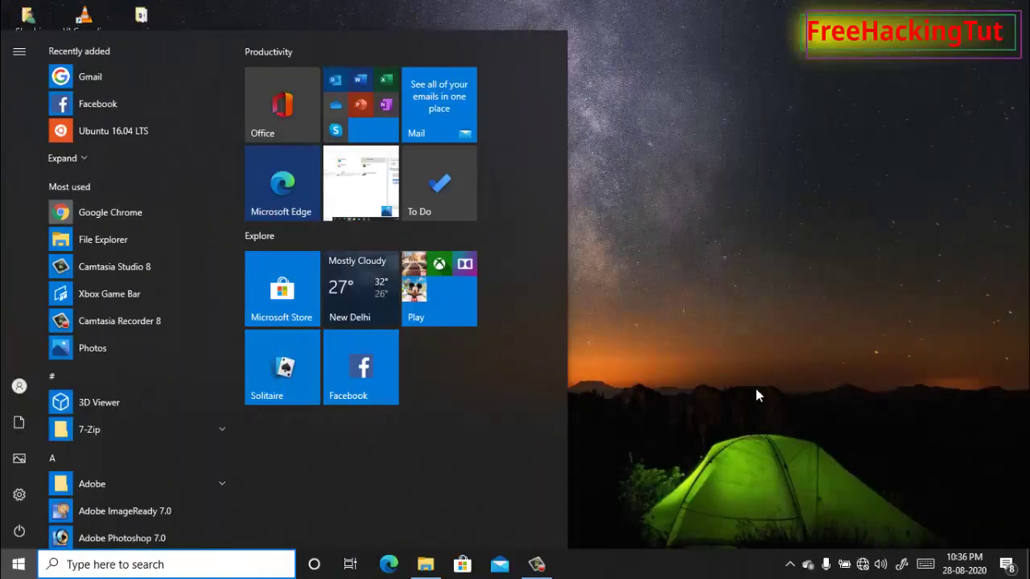
Launch Groove Music by searching 'gro' from Start.
left_click(685, 321)
left_click(12, 571)
type("gro")
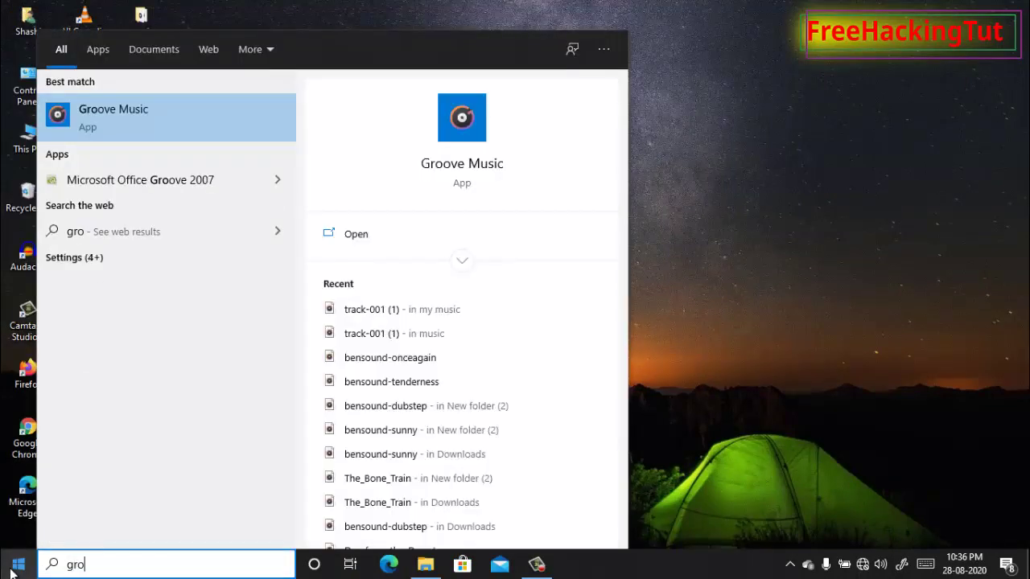
left_click(158, 119)
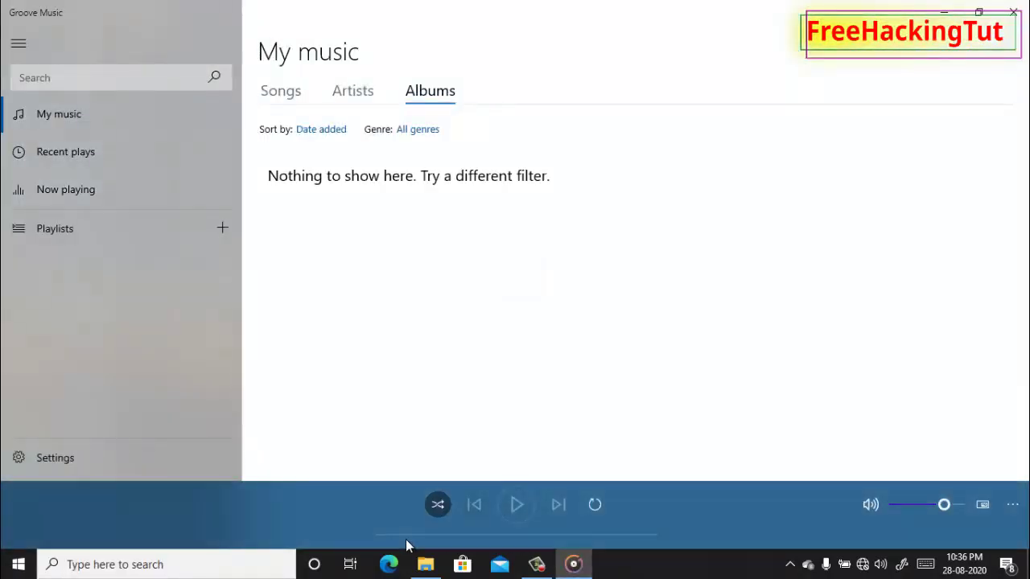
In Settings, add the Desktop\music folder to the watched music folders.
left_click(51, 457)
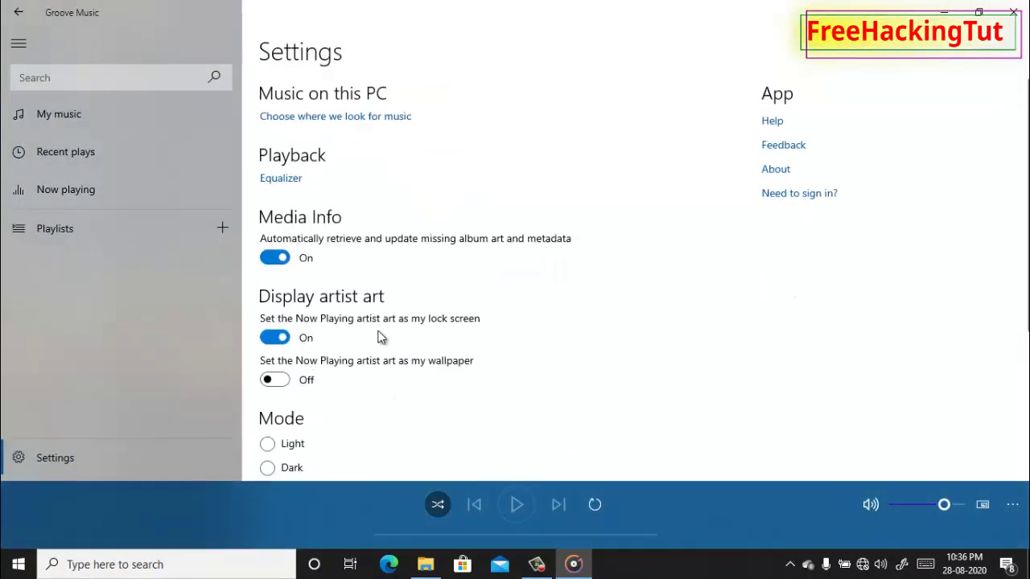
left_click(326, 121)
left_click(327, 120)
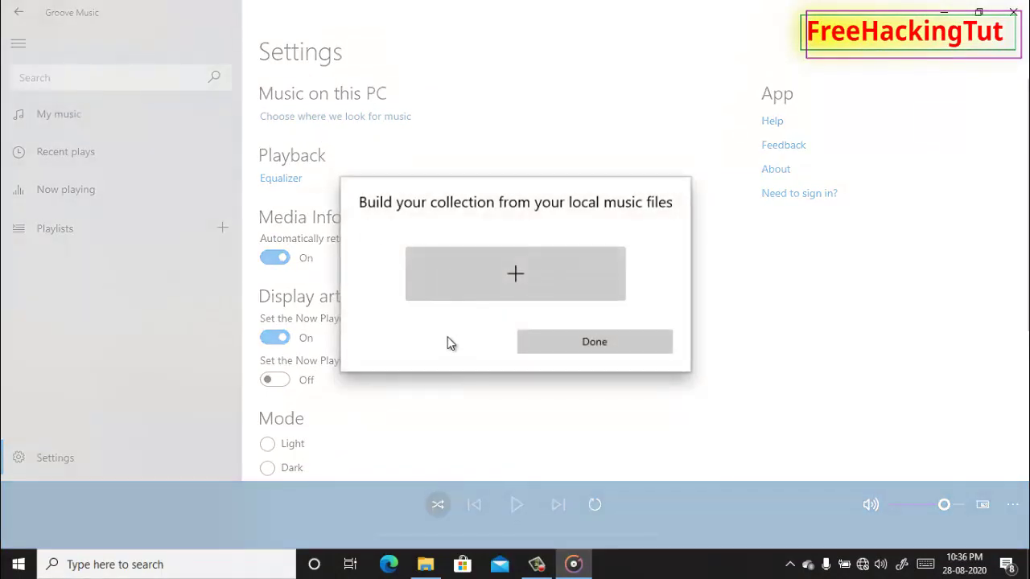
left_click(511, 278)
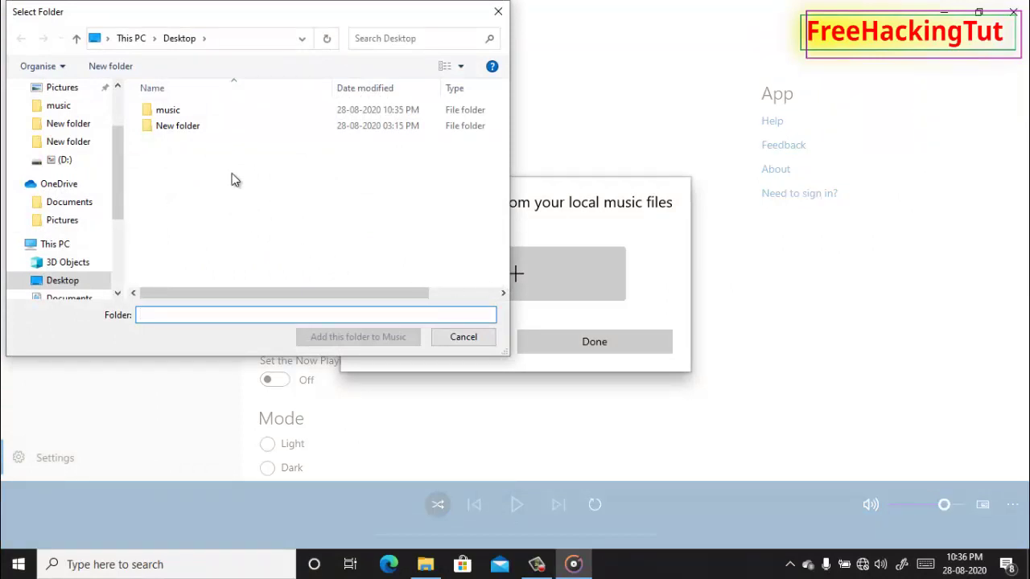
left_click(167, 111)
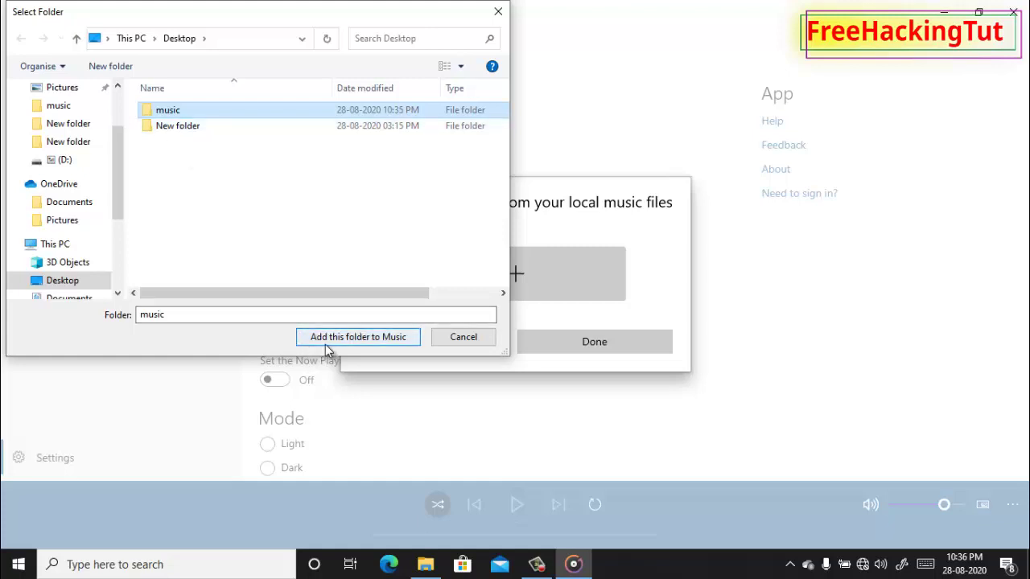
left_click(372, 338)
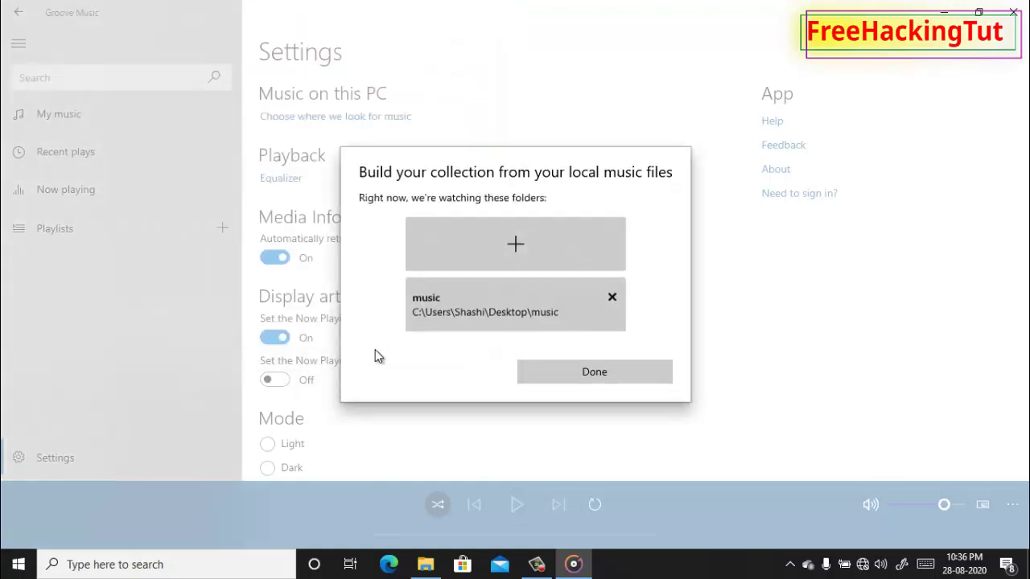
Close the watched-folders list and open Edit info for Unknown Album under Albums.
left_click(606, 378)
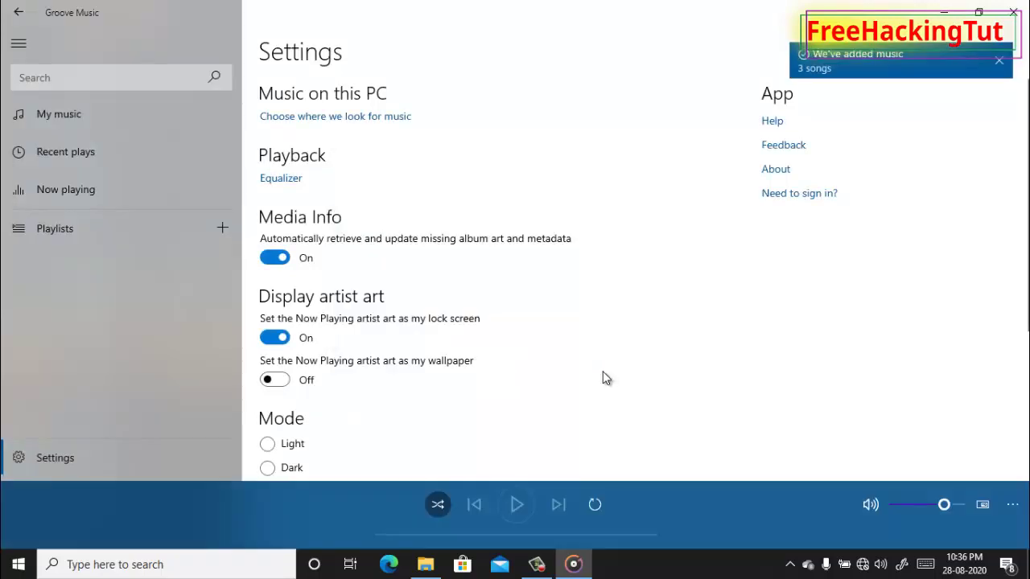
left_click(64, 119)
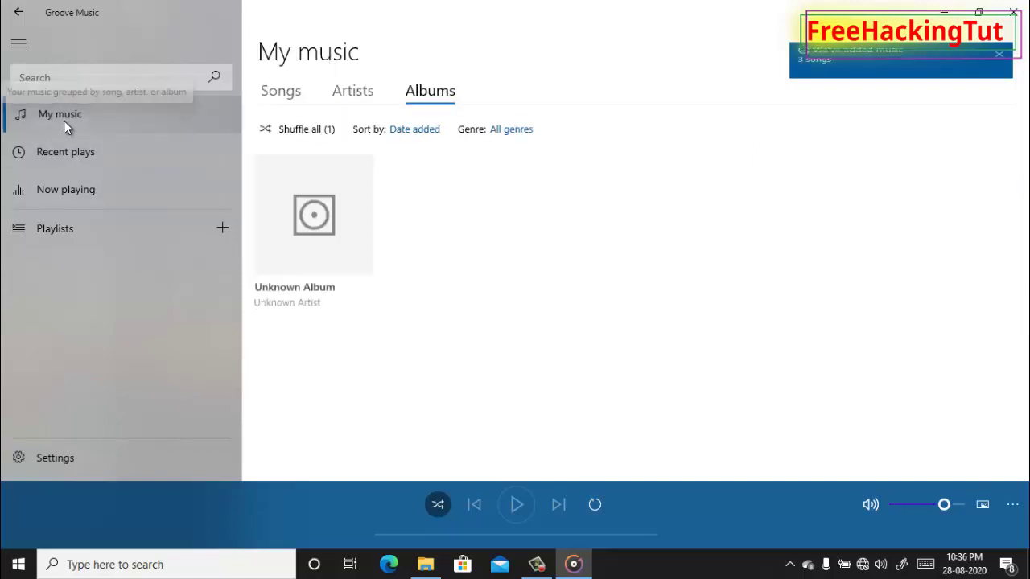
right_click(330, 246)
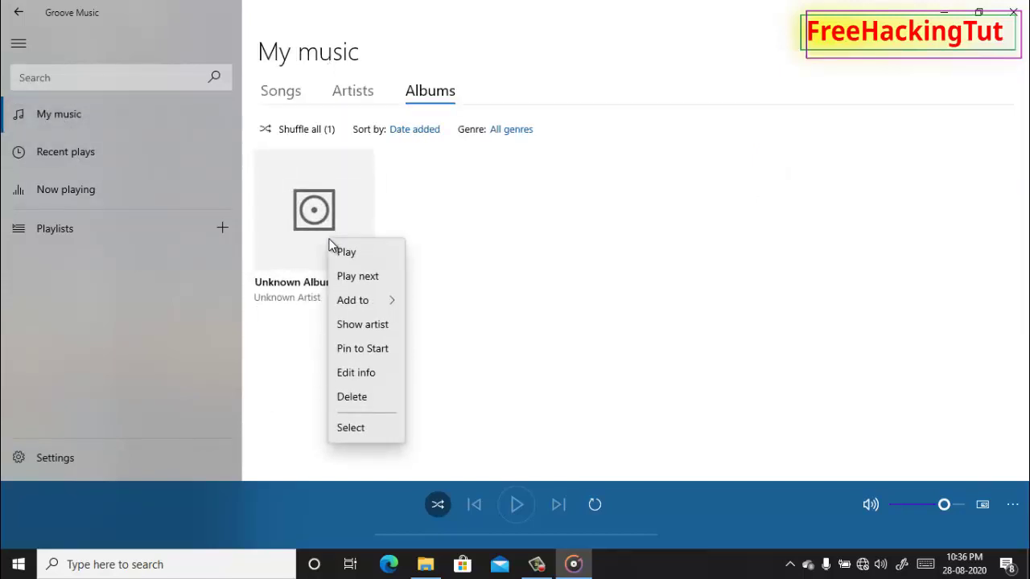
left_click(376, 374)
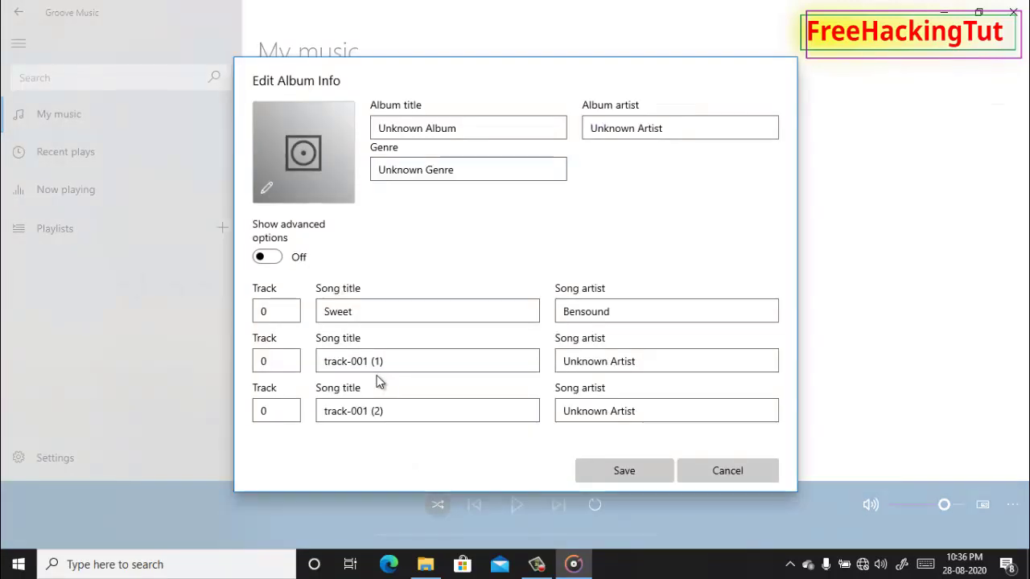
Pick the drummer cartoon from D:\New folder (3) as the album art and save.
left_click(267, 190)
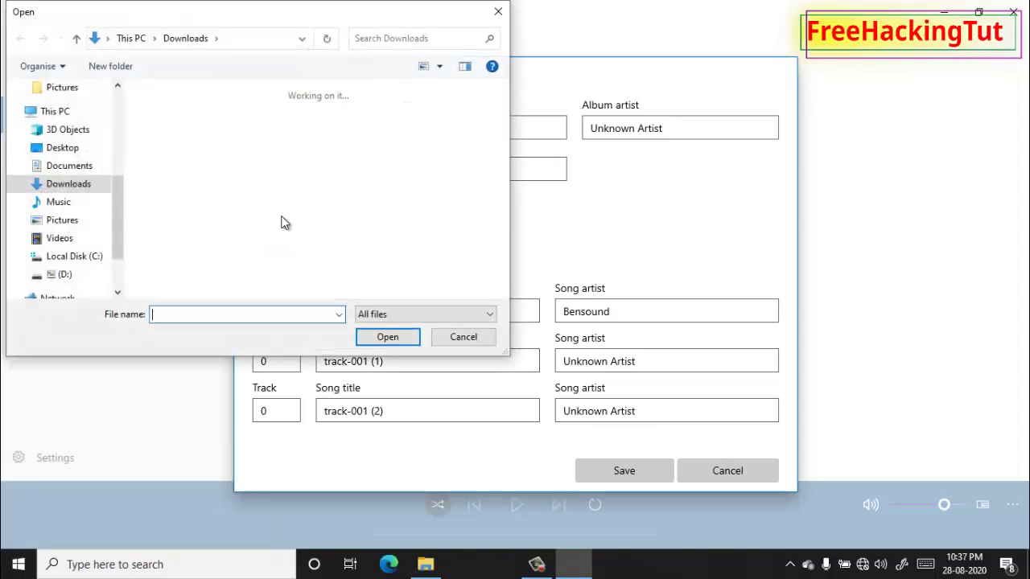
left_click(71, 276)
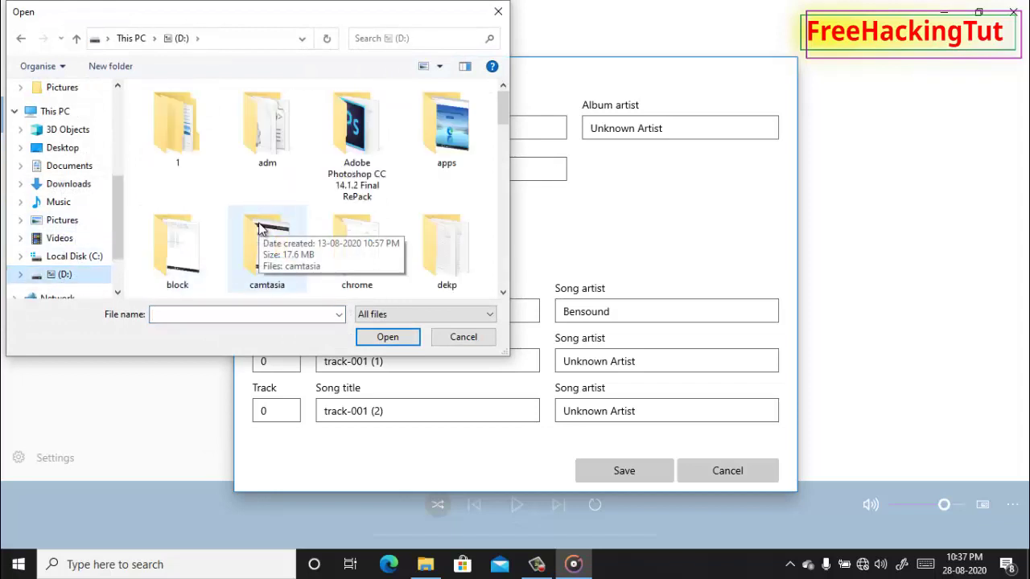
scroll(264, 212, "down", 3)
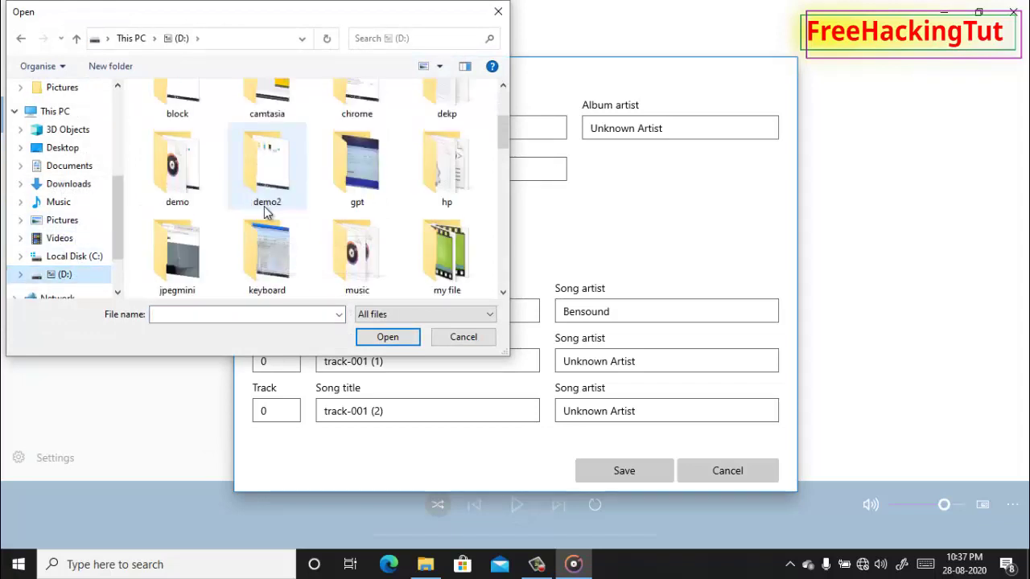
scroll(266, 213, "up", 1)
scroll(266, 213, "up", 1)
scroll(267, 217, "down", 3)
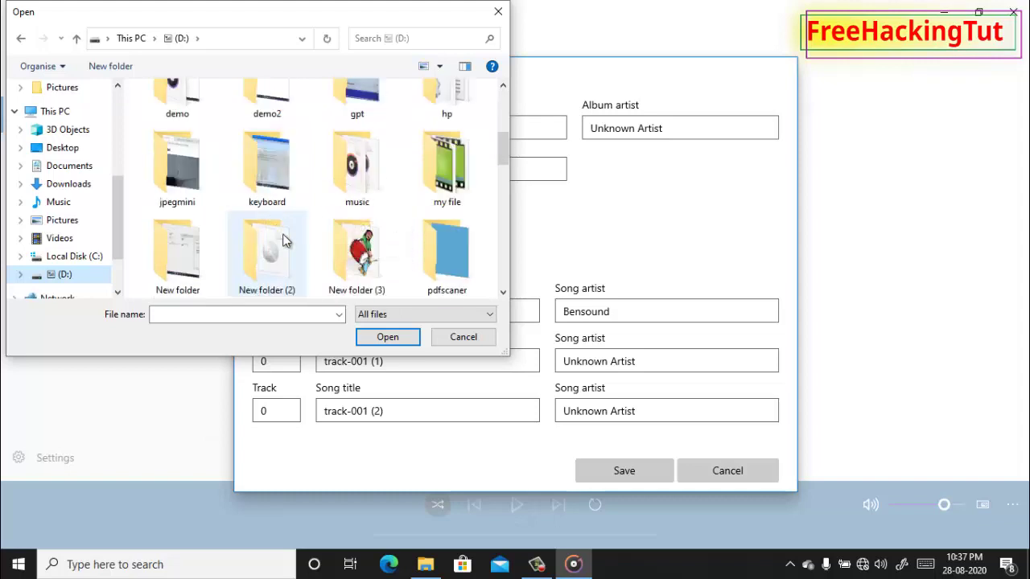
double_click(363, 259)
double_click(178, 122)
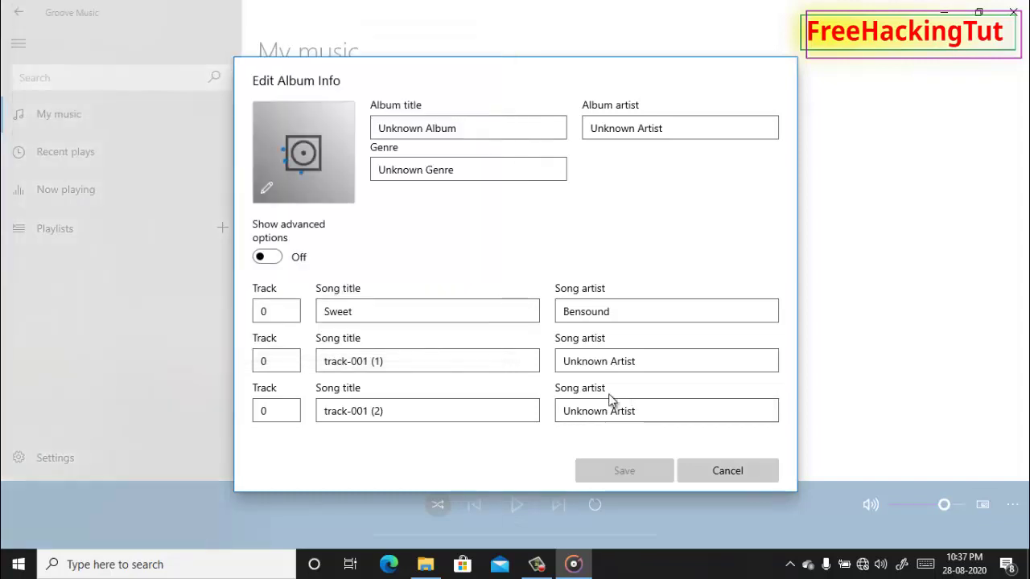
left_click(637, 475)
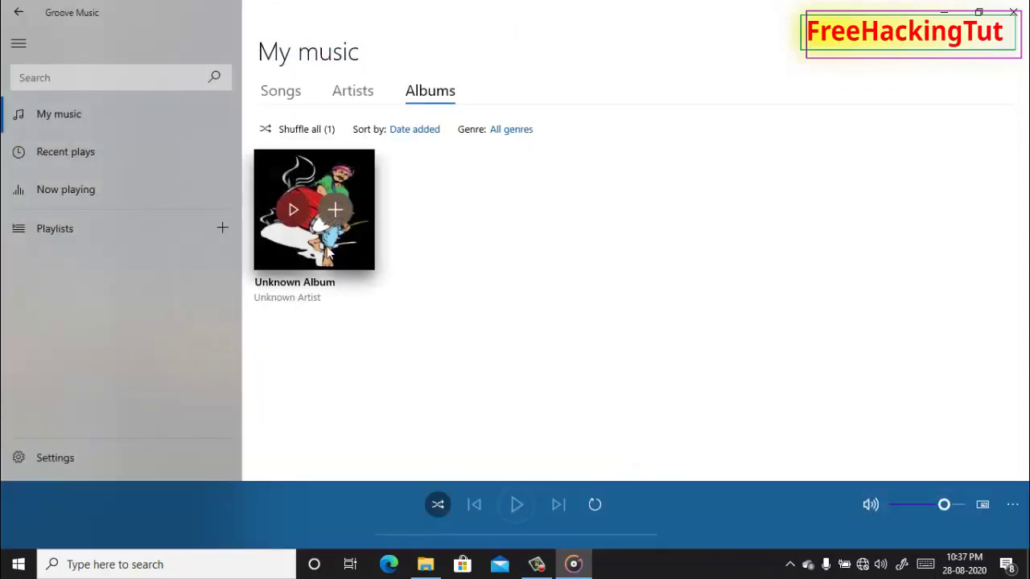
Open Unknown Album's three-track page, dismiss the Add to flyout, and close Groove Music.
left_click(326, 233)
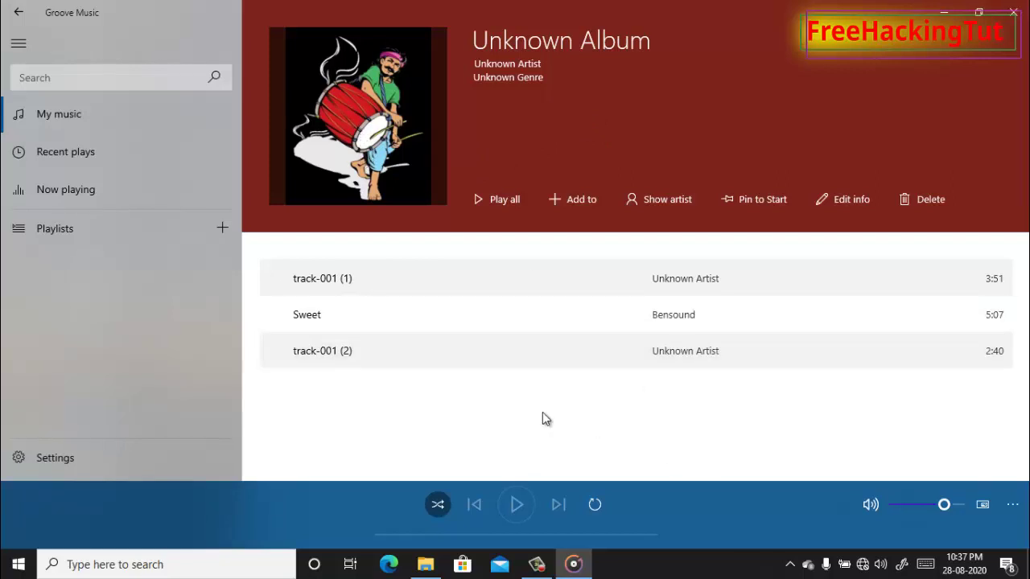
left_click(420, 351)
left_click(371, 354)
left_click(1013, 12)
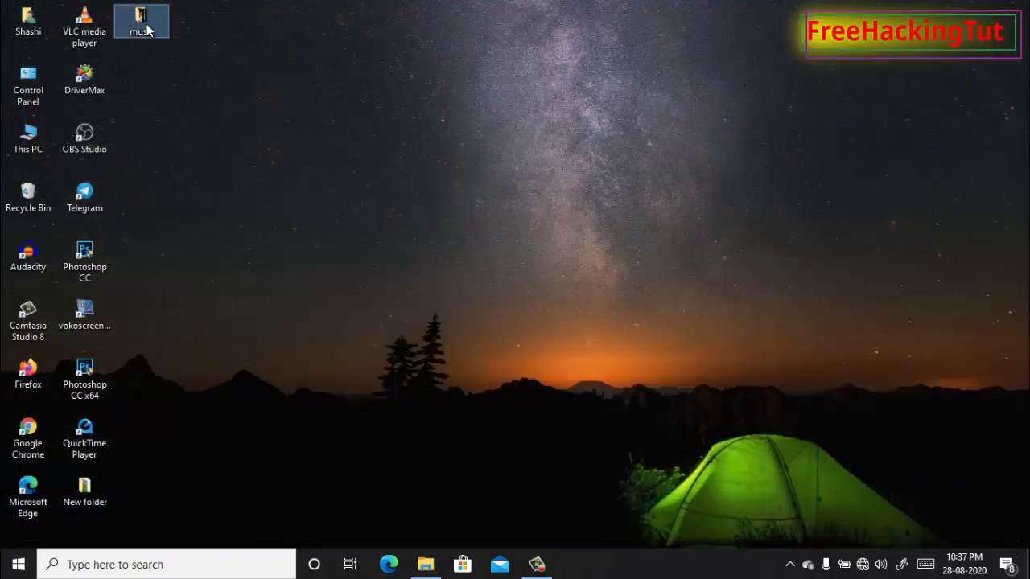
Open the desktop music folder, enlarge the icons with Ctrl+scroll, and refresh the view.
double_click(148, 24)
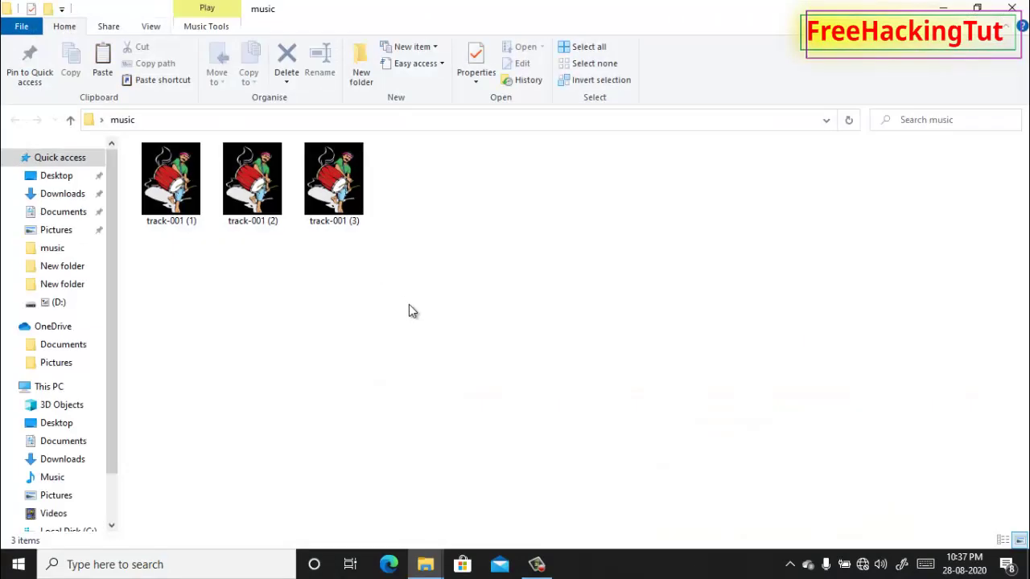
scroll(411, 311, "up", 1)
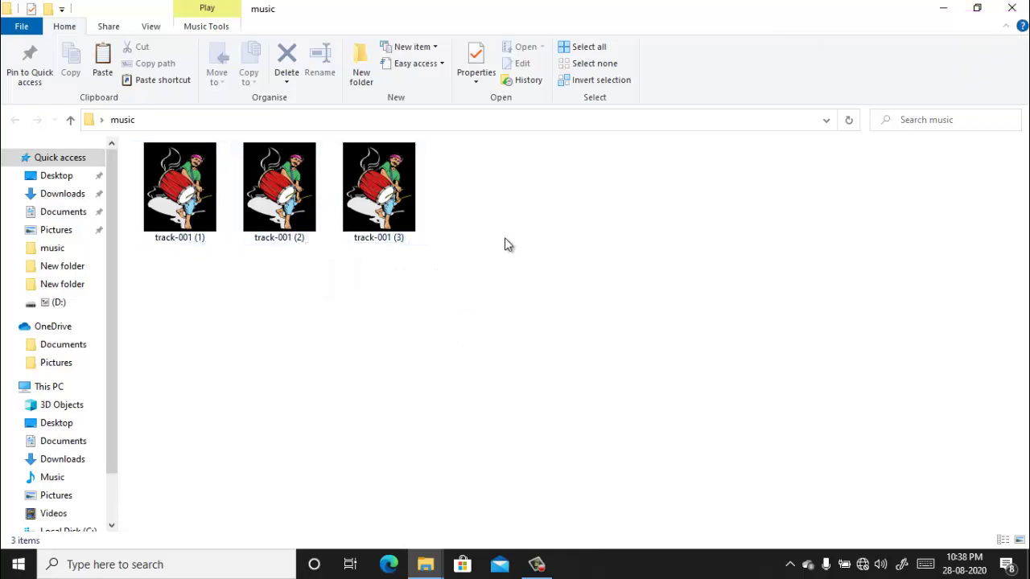
right_click(534, 274)
left_click(562, 336)
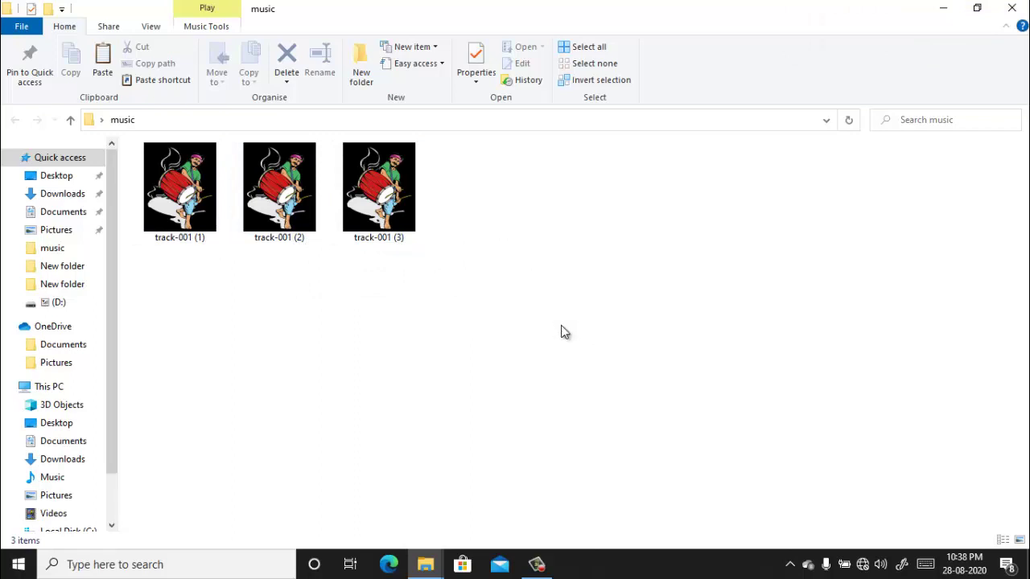